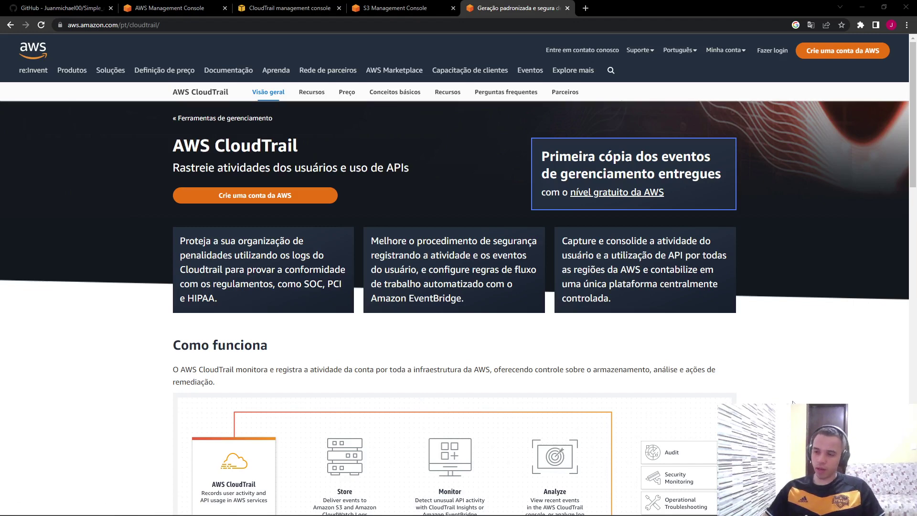
# Step: Review the How it works diagram on the AWS CloudTrail product page
pyautogui.scroll(-1, 454, 308)
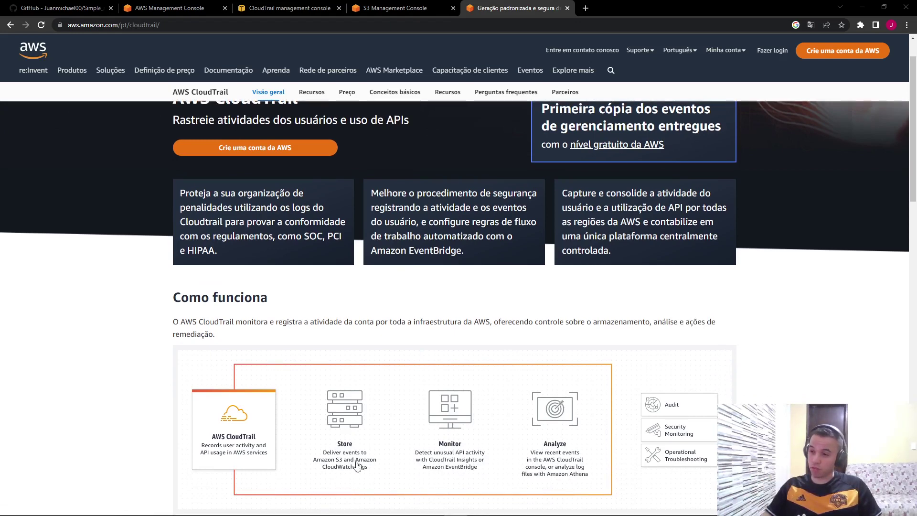
pyautogui.scroll(-1, 356, 464)
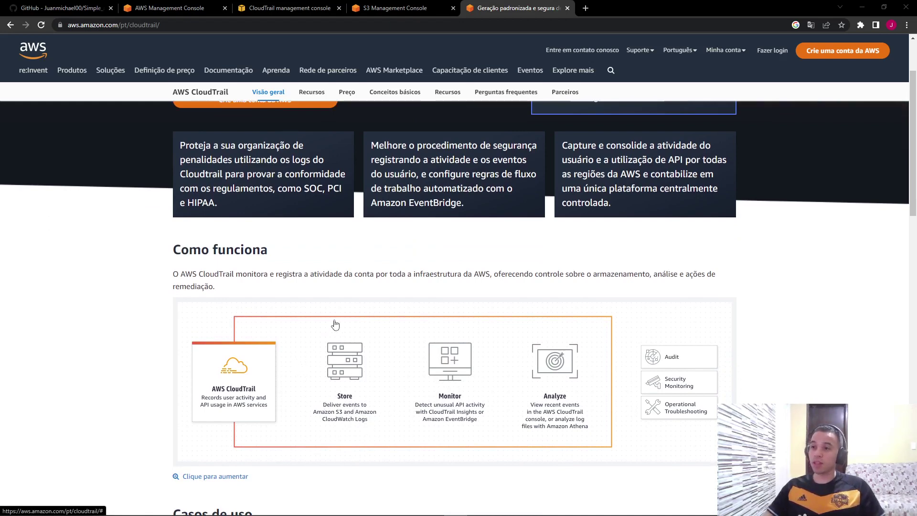
pyautogui.scroll(2, 336, 325)
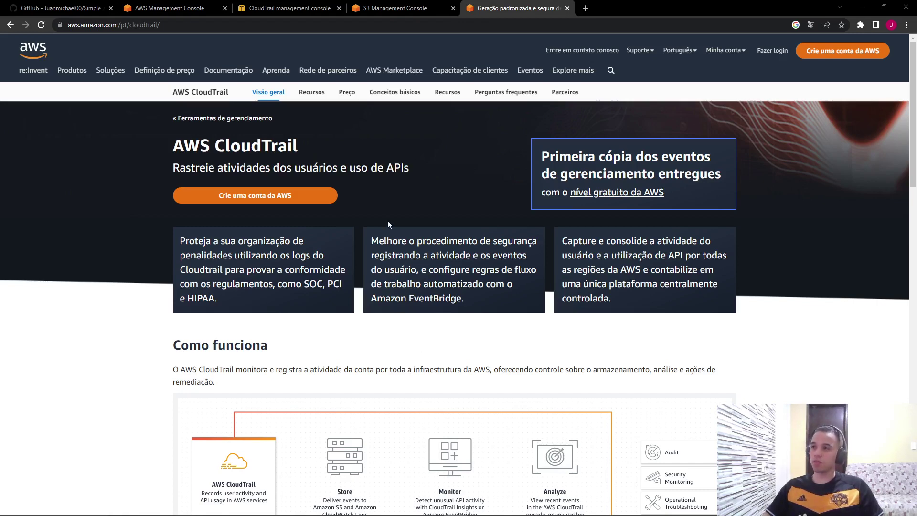
# Step: Switch to the CloudTrail console and search the AWS services for "cloud trail"
pyautogui.click(276, 4)
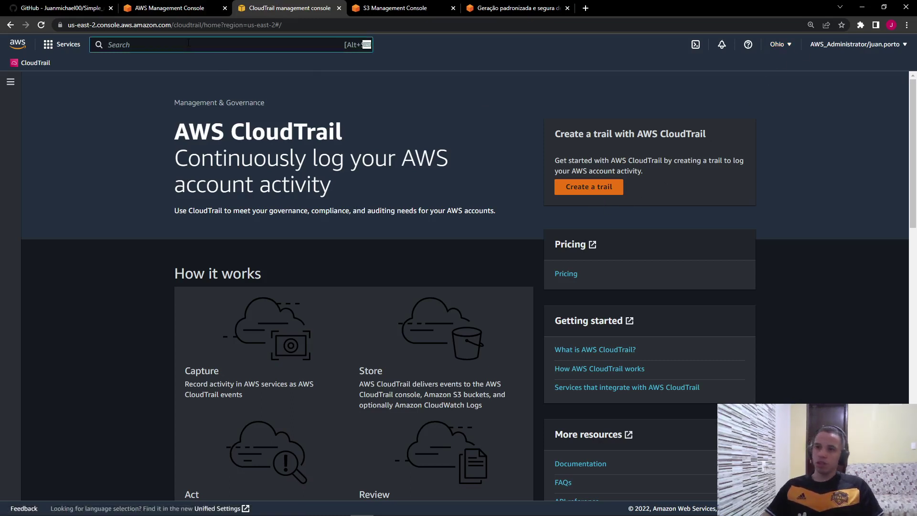
pyautogui.write('cloud')
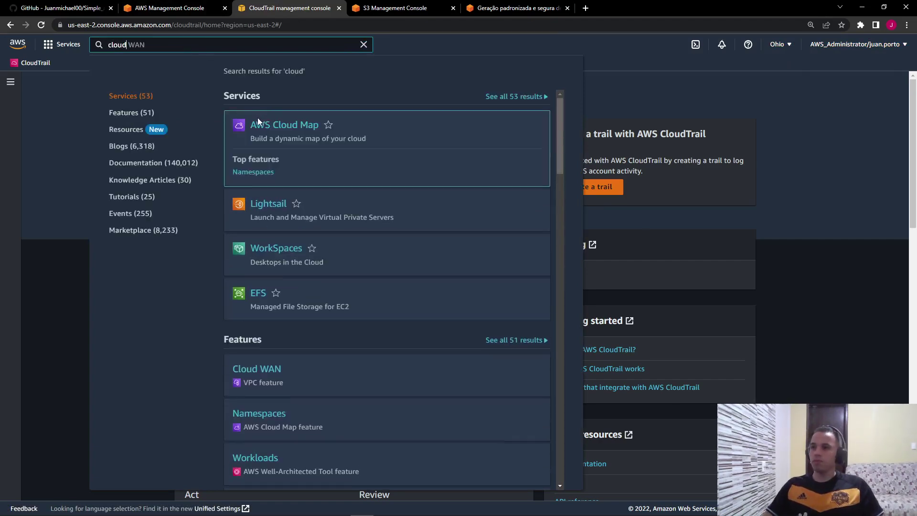
pyautogui.write(' trail')
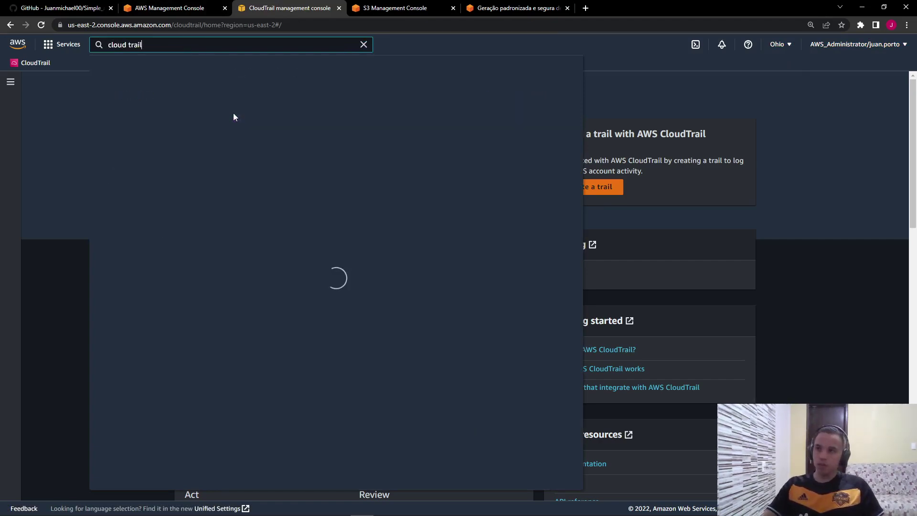
pyautogui.click(698, 209)
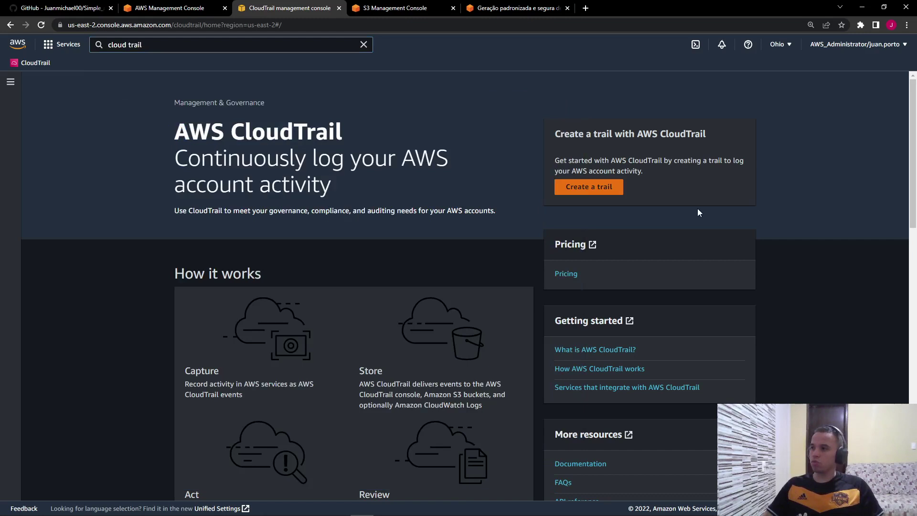
# Step: Start a quick trail creation from the CloudTrail home page and name the trail ohio-cloud-trail
pyautogui.click(596, 190)
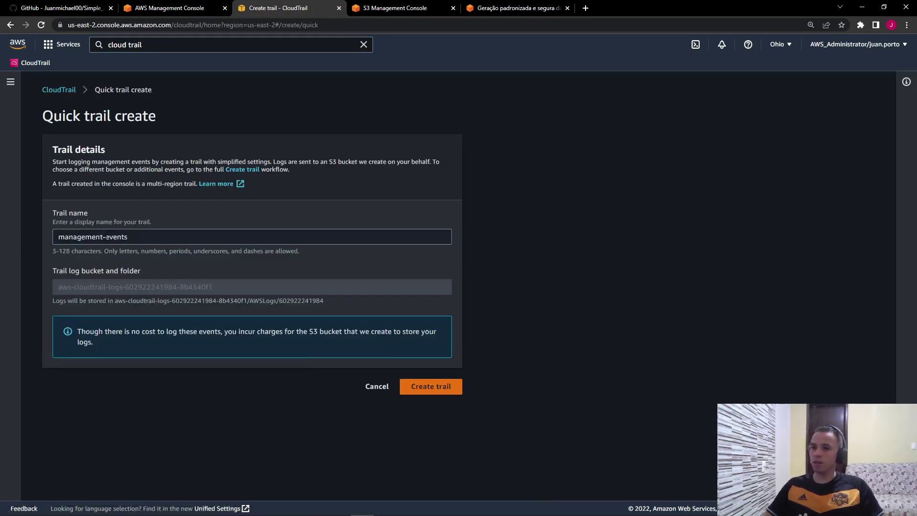
pyautogui.doubleClick(130, 239)
pyautogui.hotkey('ctrl', 'a')
pyautogui.write('o')
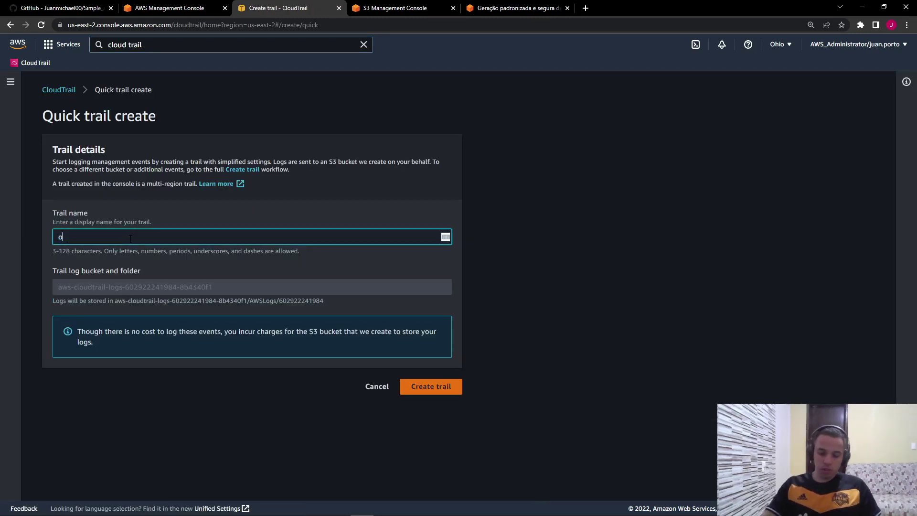
pyautogui.write('h')
pyautogui.press('BackSpace')
pyautogui.press('BackSpace')
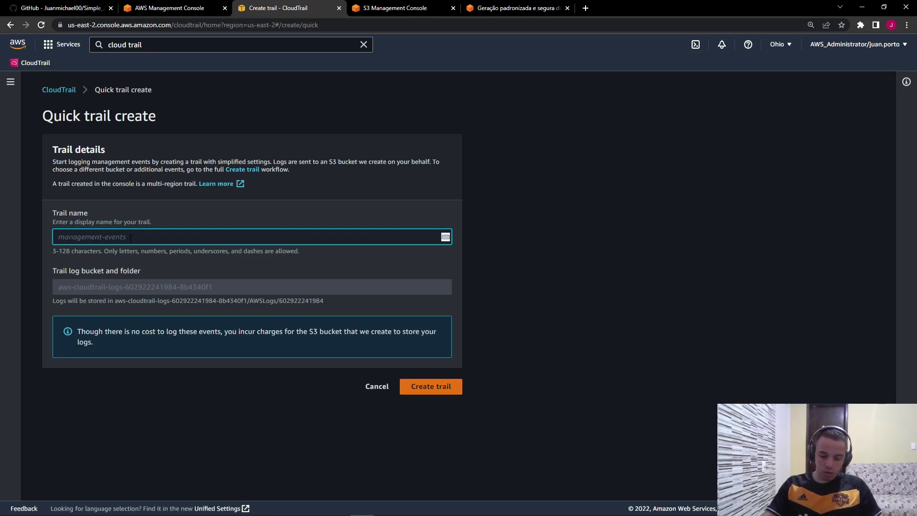
pyautogui.write('ohio-clou')
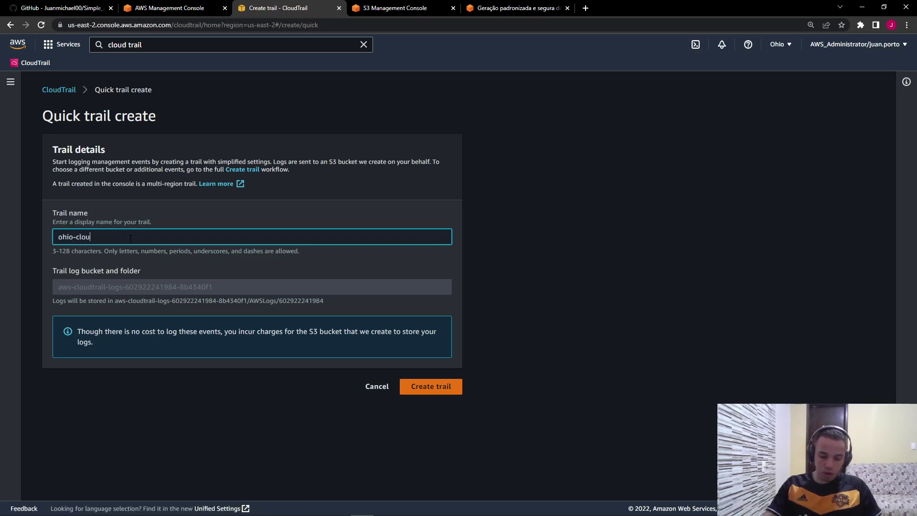
pyautogui.write('dtrail')
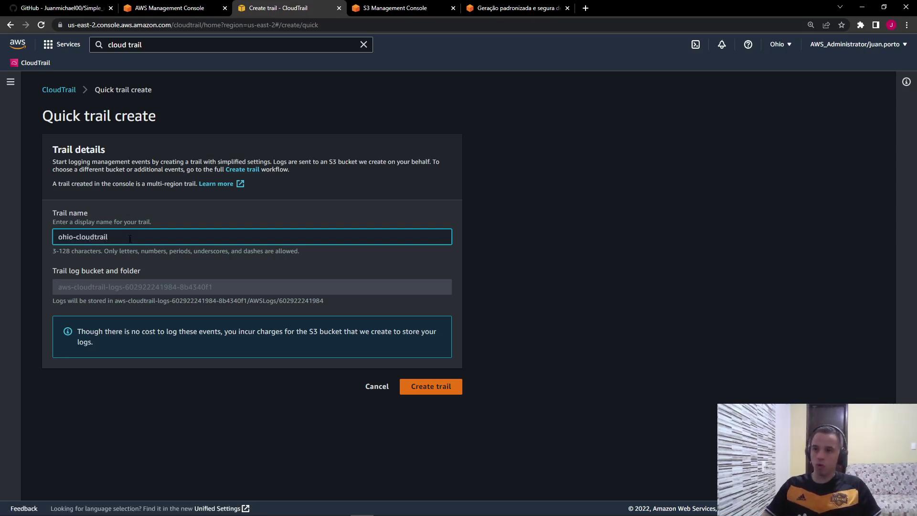
pyautogui.click(95, 236)
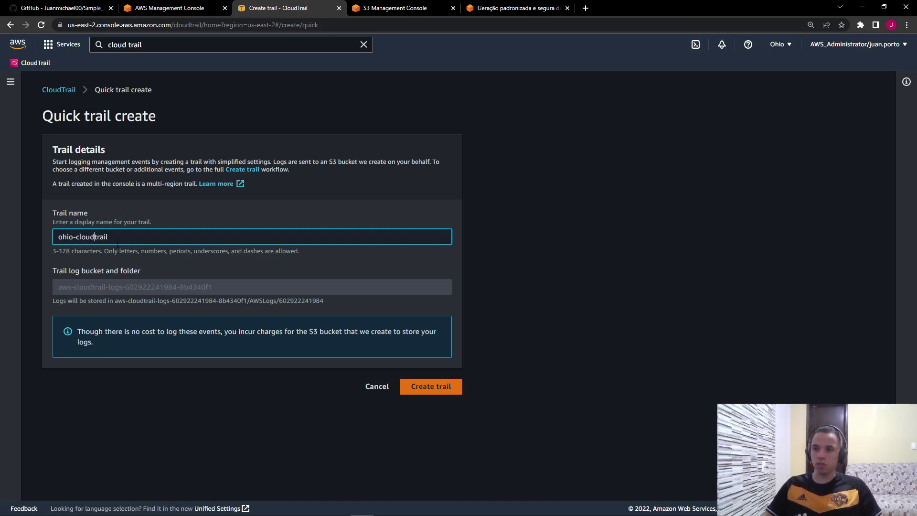
pyautogui.write('-')
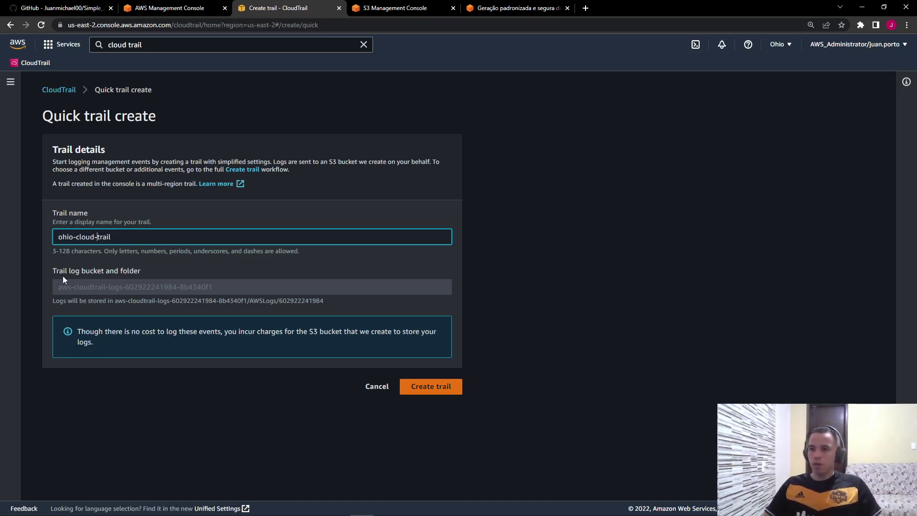
# Step: Create the trail with the preset log bucket and folder
pyautogui.moveTo(56, 271); pyautogui.dragTo(161, 273)
pyautogui.click(147, 272)
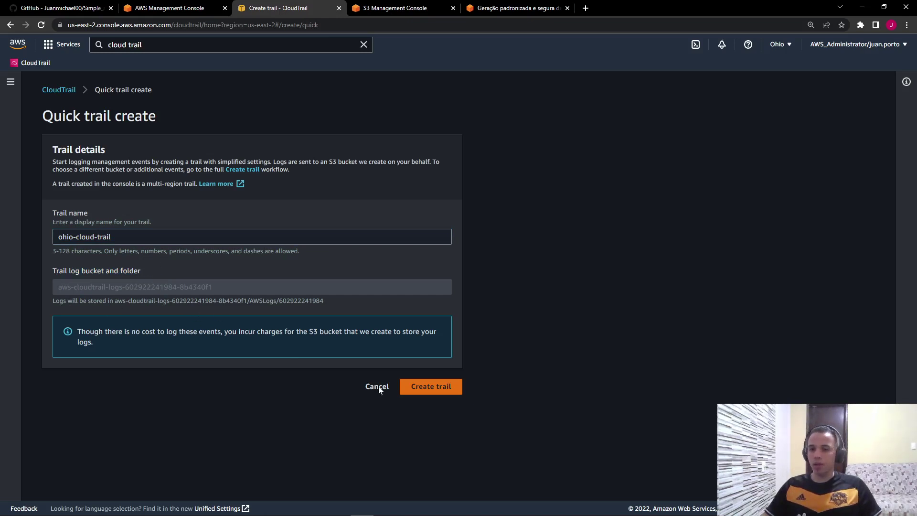
pyautogui.click(434, 389)
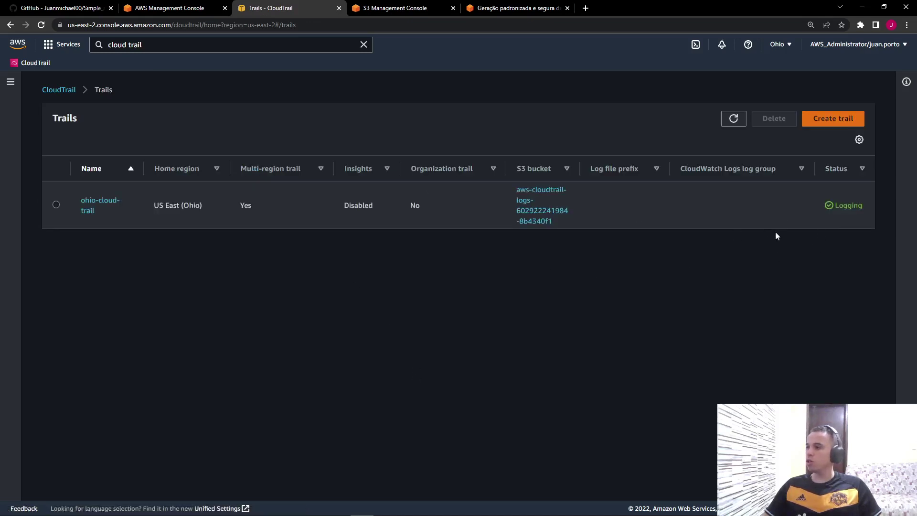
# Step: Open the ohio-cloud-trail details and review its general, tag and event settings
pyautogui.click(97, 208)
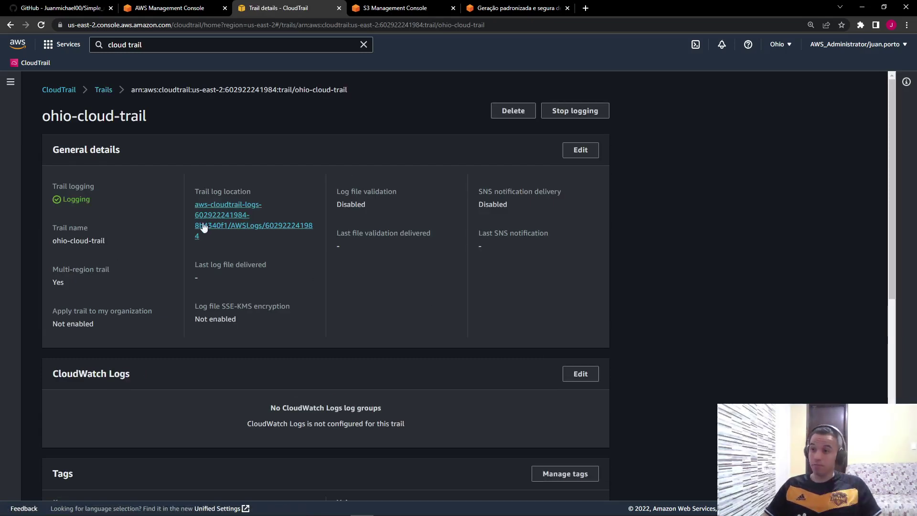
pyautogui.scroll(-8, 234, 244)
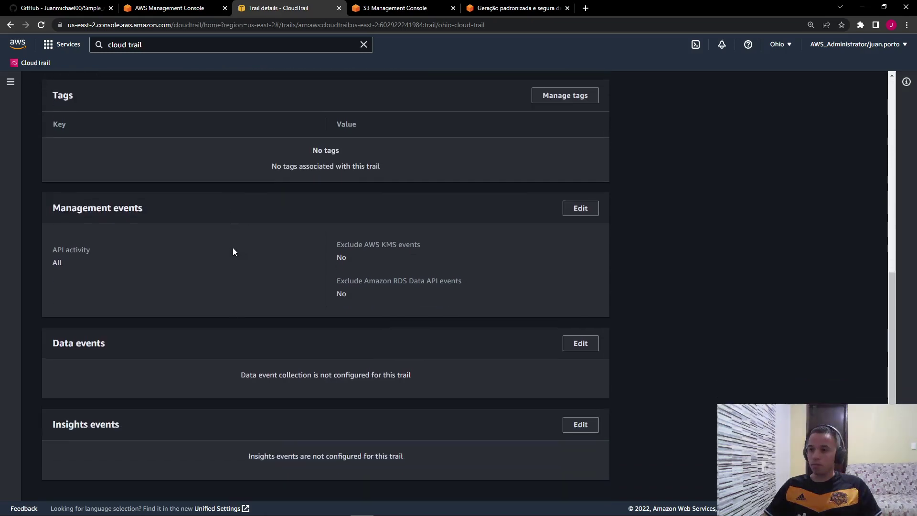
pyautogui.scroll(3, 234, 248)
pyautogui.scroll(5, 236, 254)
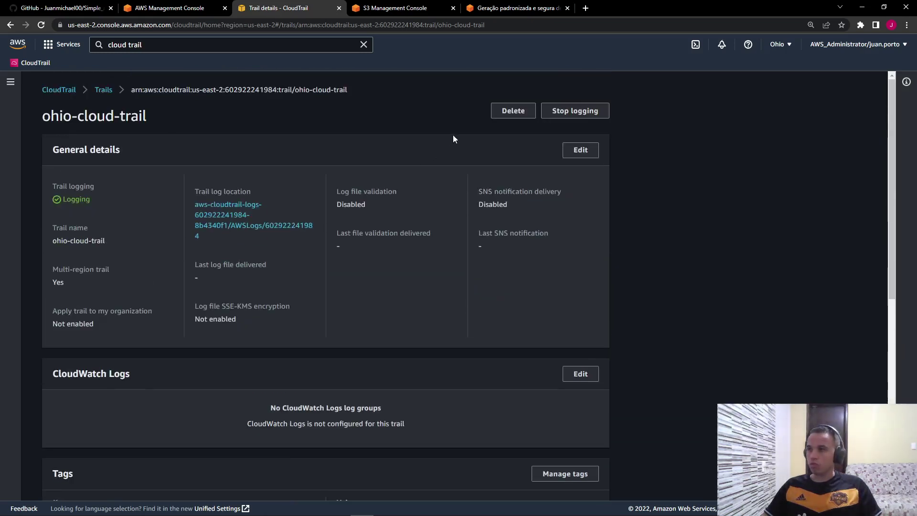
# Step: Examine the new and existing S3 bucket options and the log encryption option in the trail's general settings, and cancel the edit
pyautogui.click(581, 154)
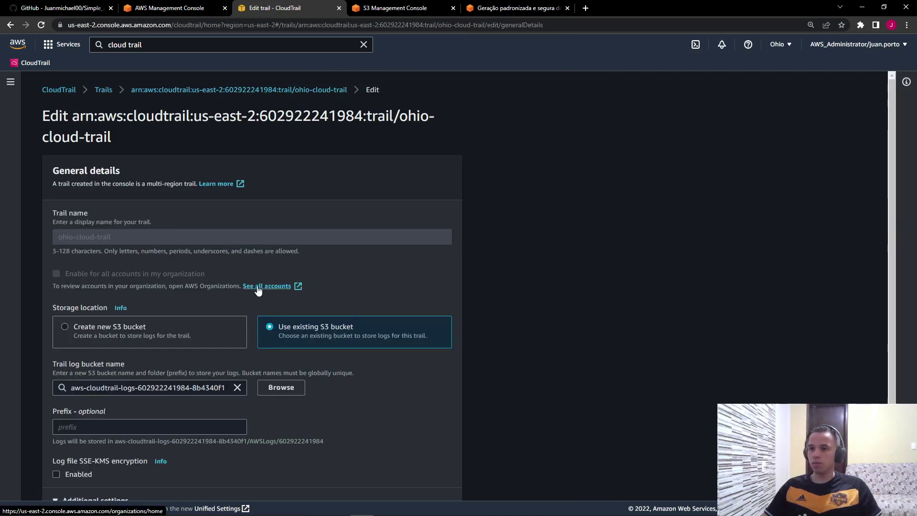
pyautogui.scroll(-2, 258, 291)
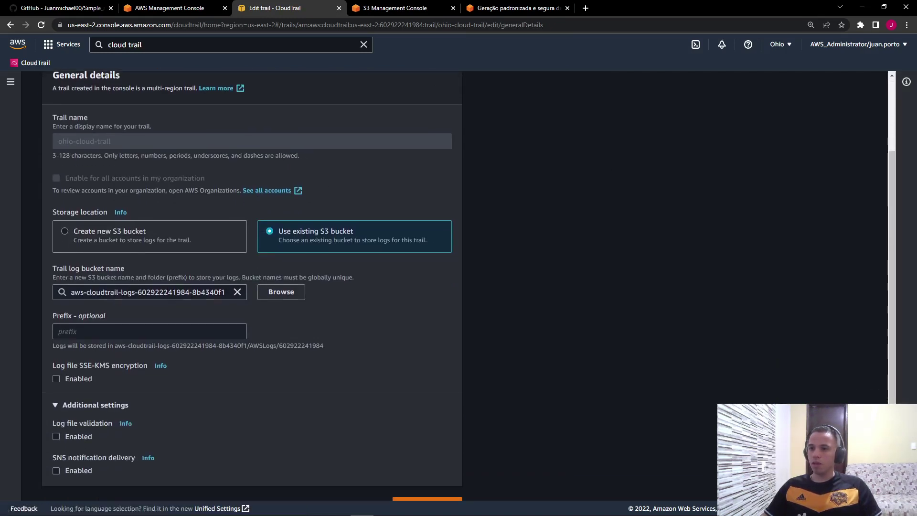
pyautogui.tripleClick(193, 292)
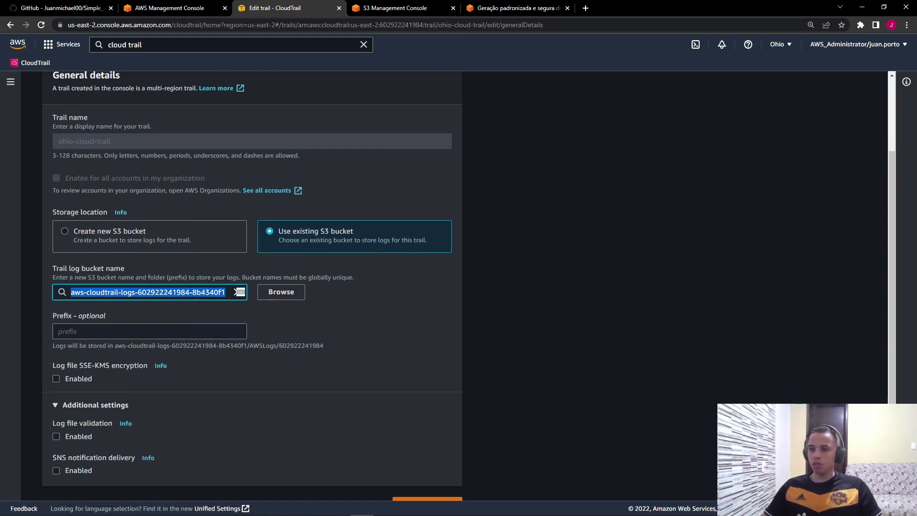
pyautogui.click(69, 231)
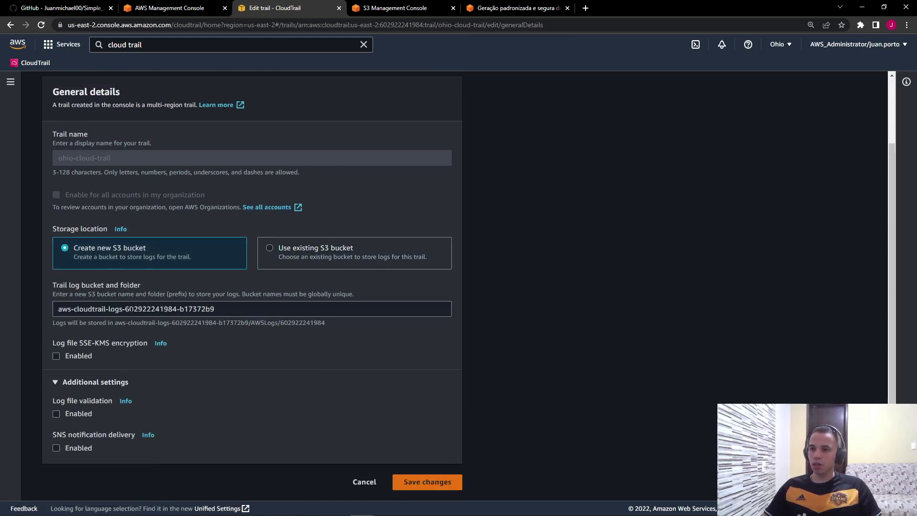
pyautogui.tripleClick(133, 308)
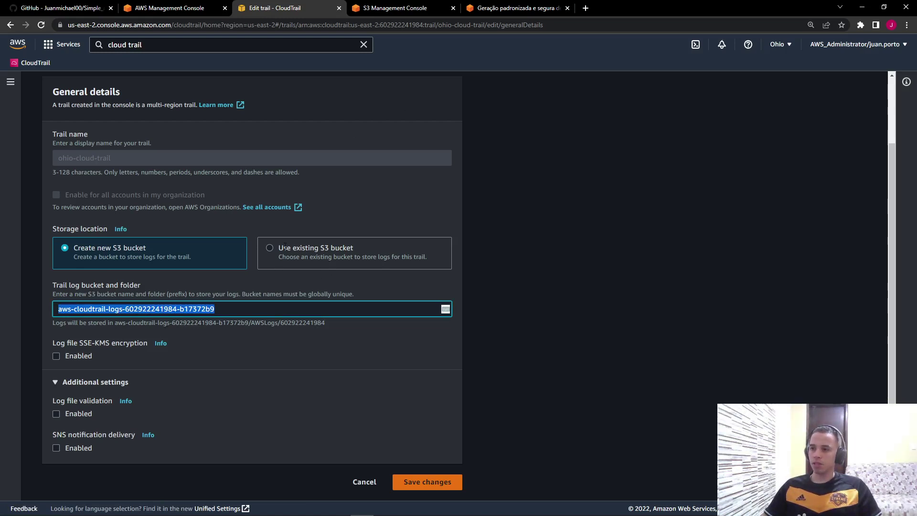
pyautogui.click(327, 246)
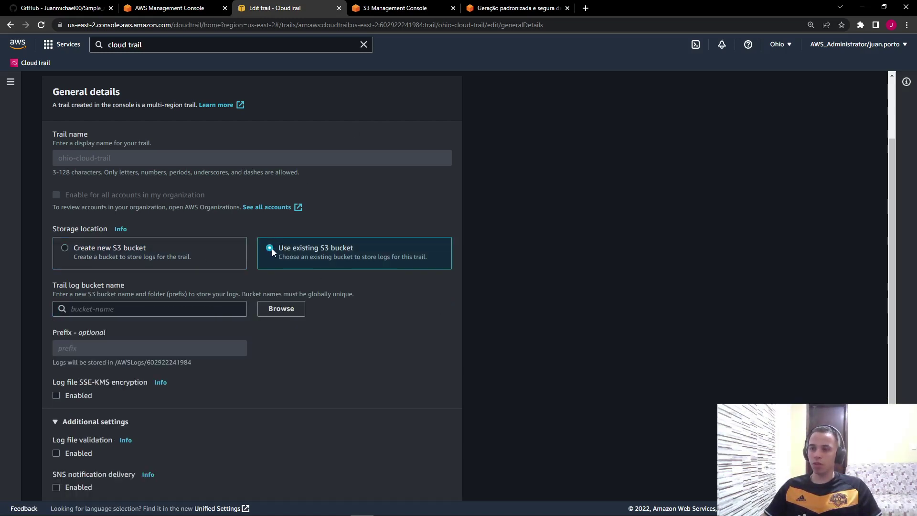
pyautogui.scroll(-1, 169, 261)
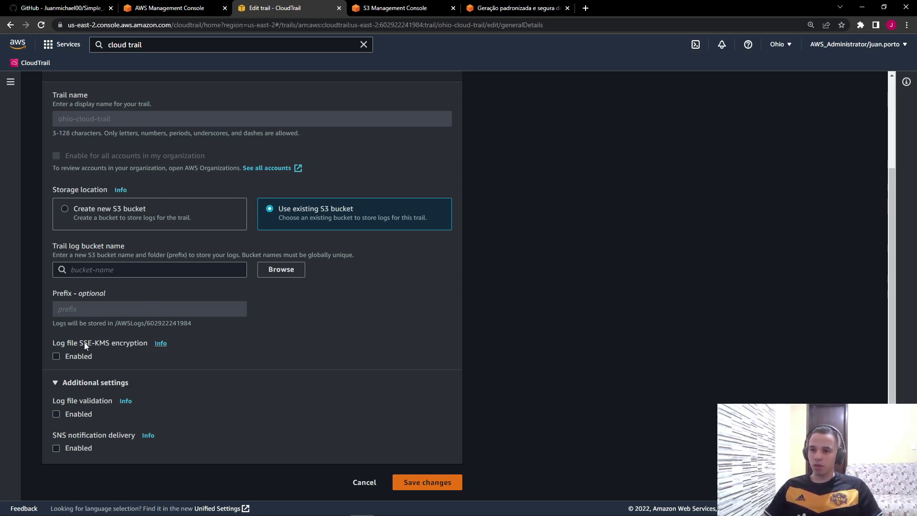
pyautogui.moveTo(78, 342); pyautogui.dragTo(148, 342)
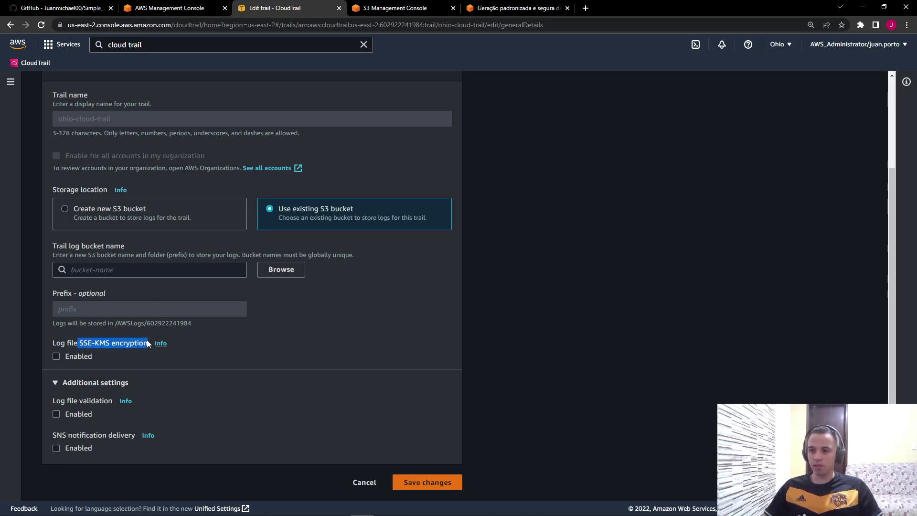
pyautogui.click(373, 484)
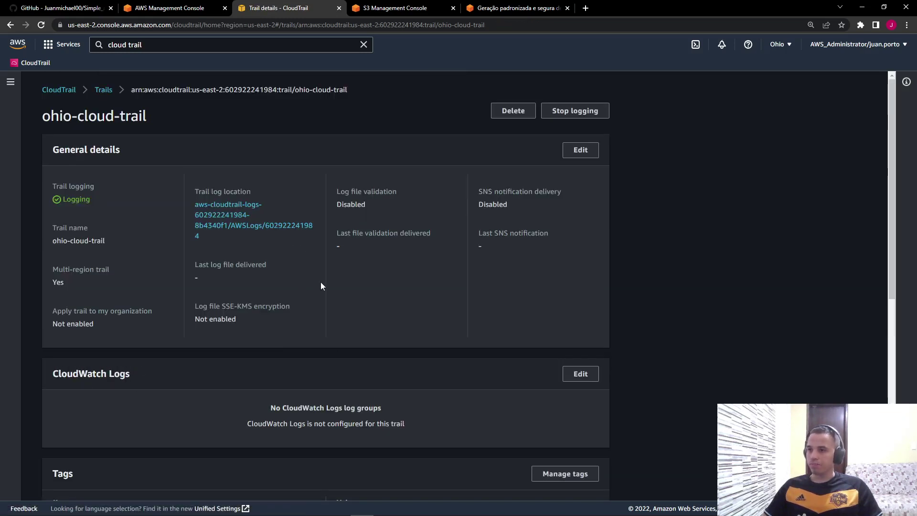
# Step: Look over the trail's CloudWatch Logs, Tags and Management events sections
pyautogui.scroll(-6, 367, 282)
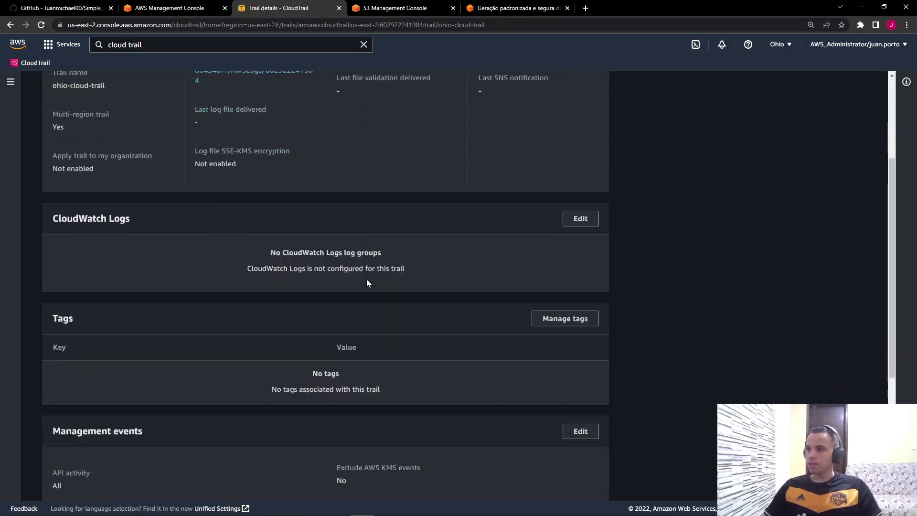
pyautogui.scroll(-2, 367, 283)
pyautogui.scroll(8, 367, 283)
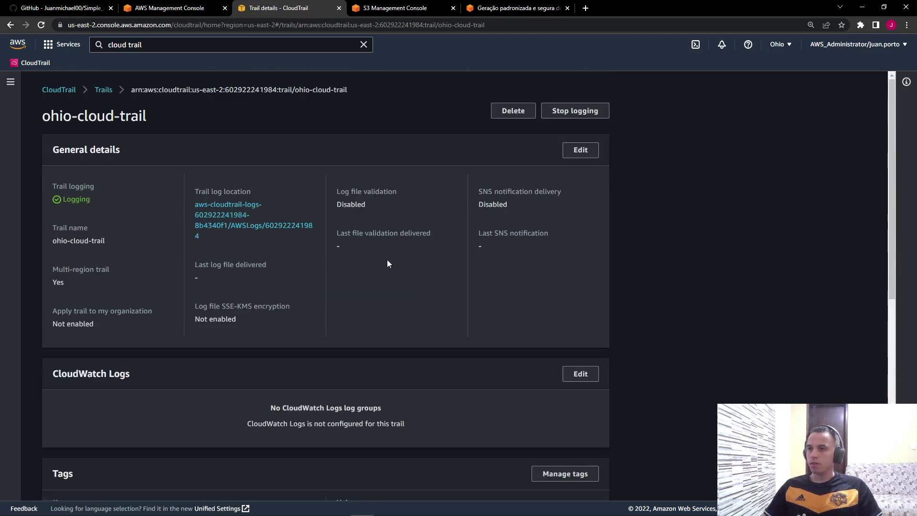
# Step: Switch to the Amazon S3 console and open the AWSLogs folder inside the CloudTrail logs bucket
pyautogui.click(383, 7)
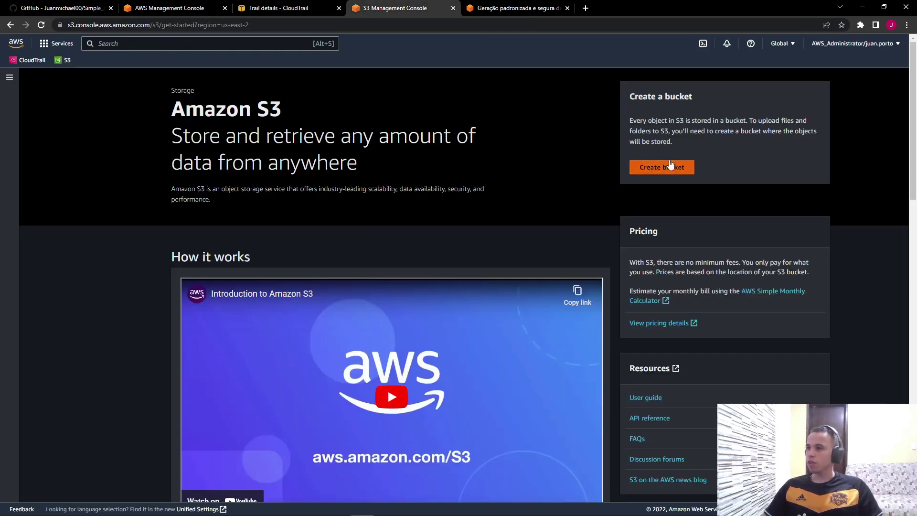
pyautogui.click(9, 77)
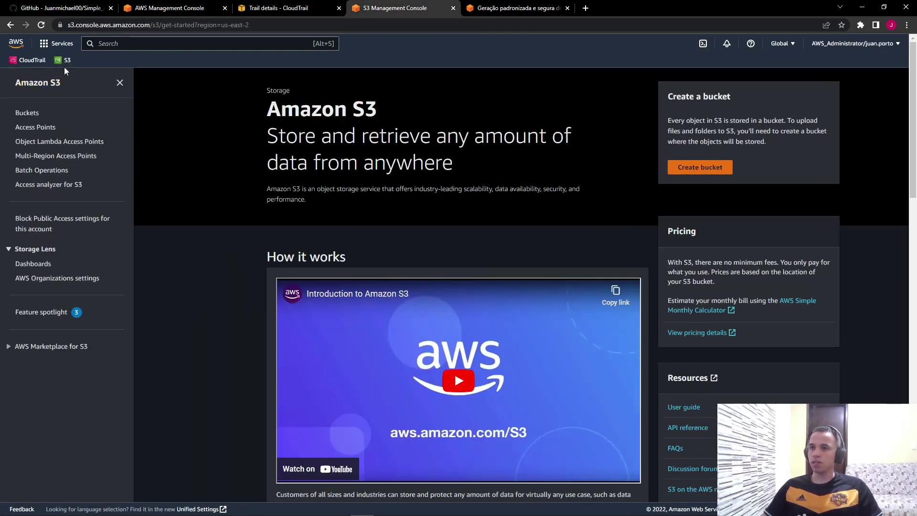
pyautogui.click(26, 113)
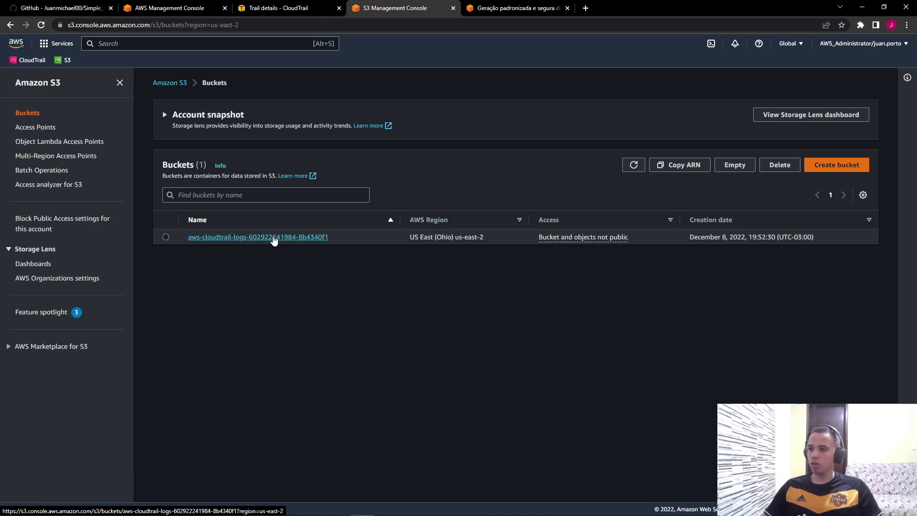
pyautogui.click(273, 237)
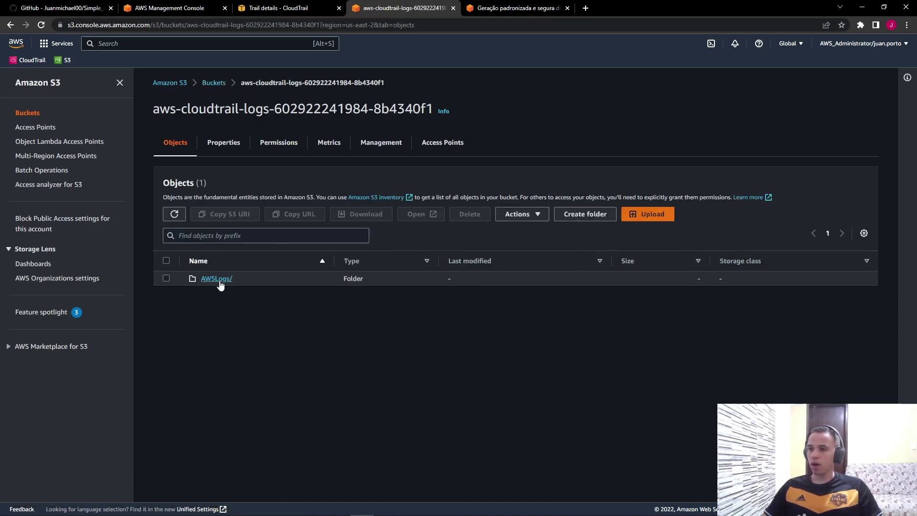
pyautogui.click(217, 280)
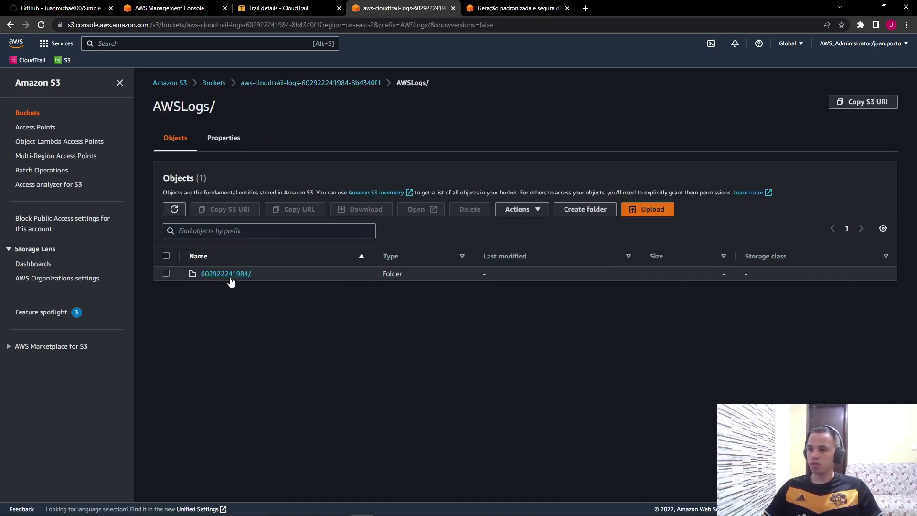
# Step: Open the account's folder in AWSLogs and its CloudTrail subfolder to check for delivered log files
pyautogui.click(226, 277)
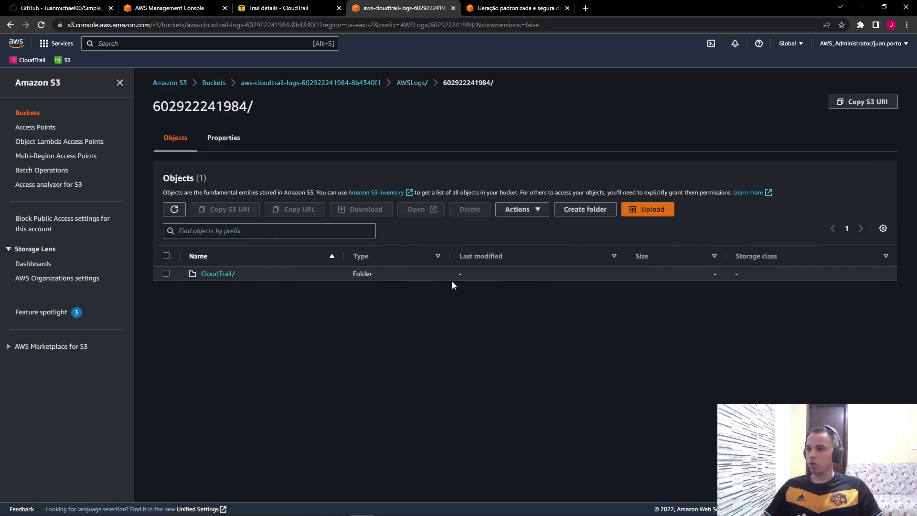
pyautogui.click(227, 274)
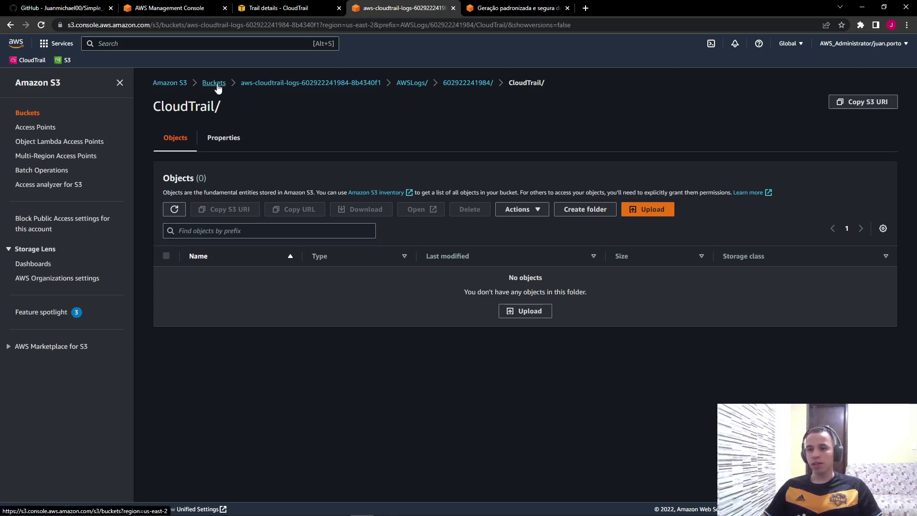
# Step: Switch back to the CloudTrail console, expand its navigation and open the list of all trails
pyautogui.click(269, 6)
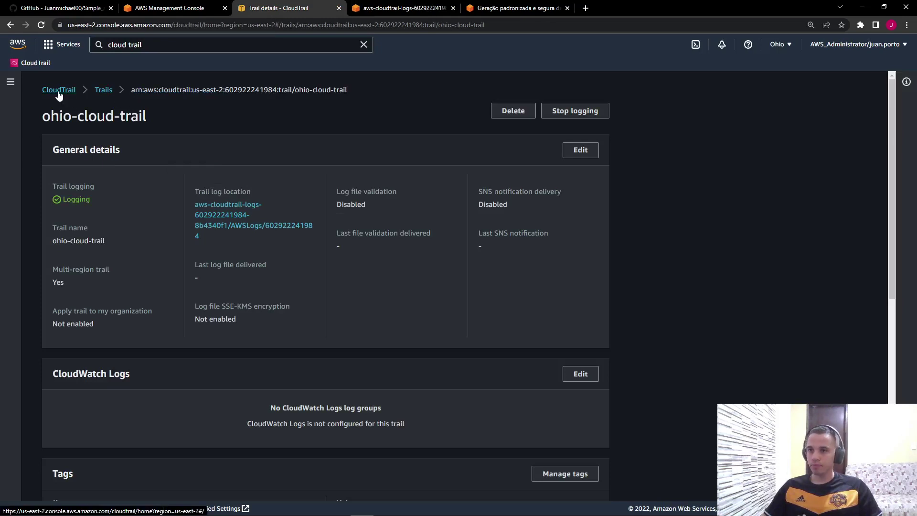
pyautogui.click(10, 82)
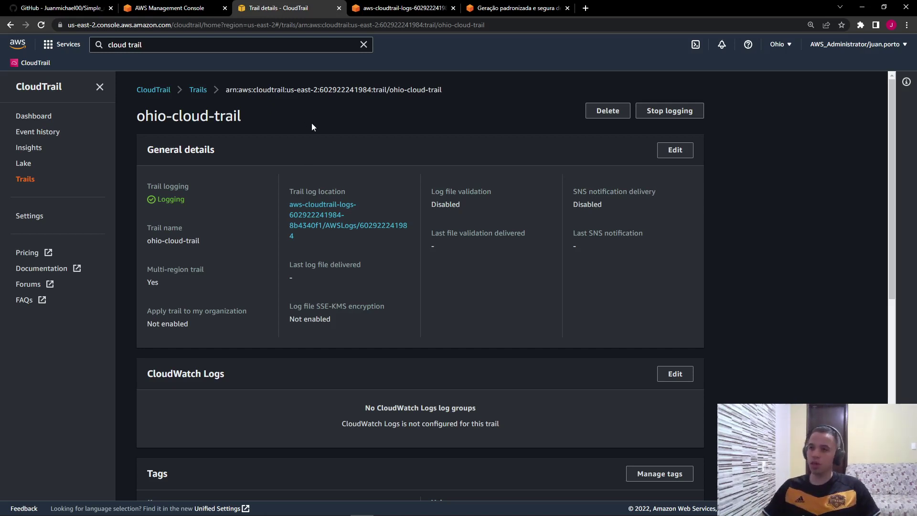
pyautogui.click(197, 93)
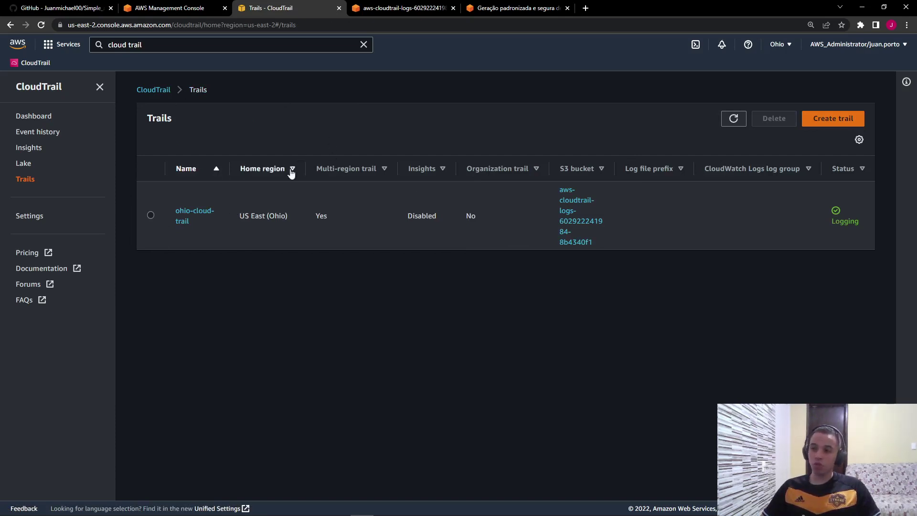
# Step: Examine the home region, multi-region and Insights values of ohio-cloud-trail in the trails list
pyautogui.moveTo(240, 216); pyautogui.dragTo(290, 214)
pyautogui.click(306, 268)
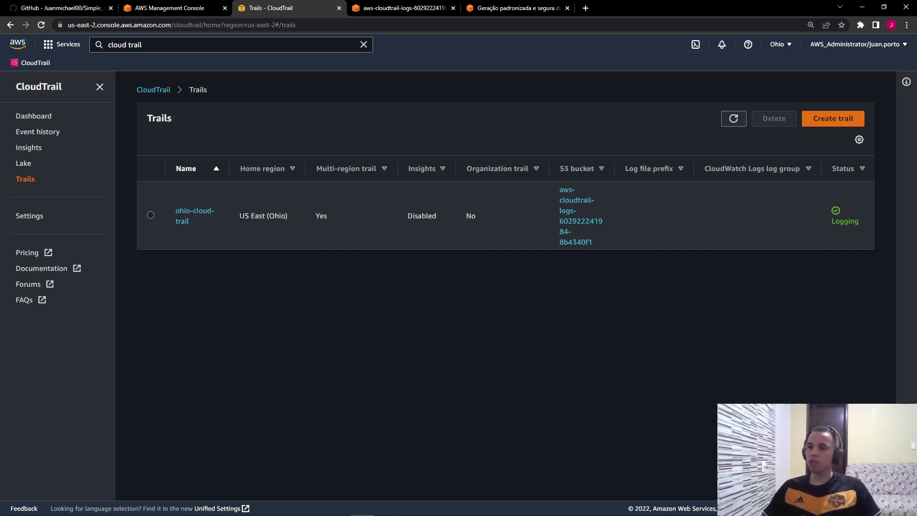
pyautogui.moveTo(236, 215); pyautogui.dragTo(321, 214)
pyautogui.click(368, 239)
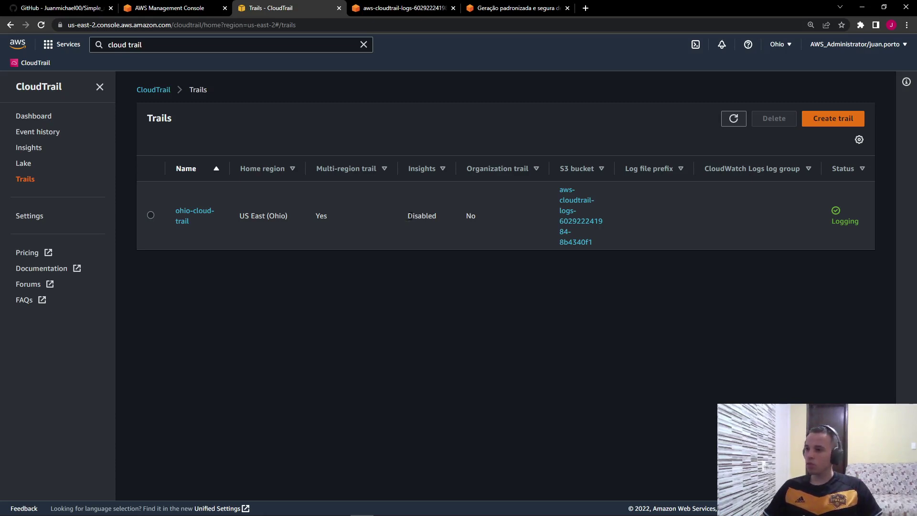
pyautogui.moveTo(408, 216); pyautogui.dragTo(442, 217)
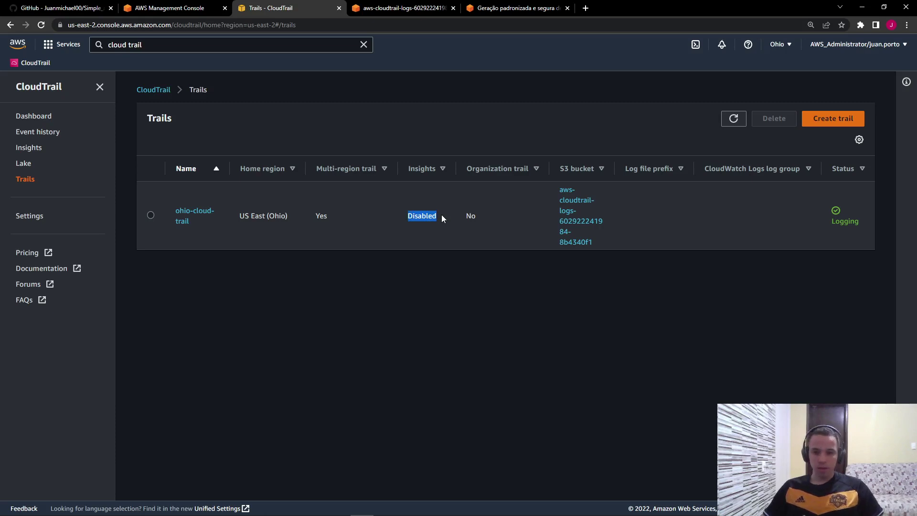